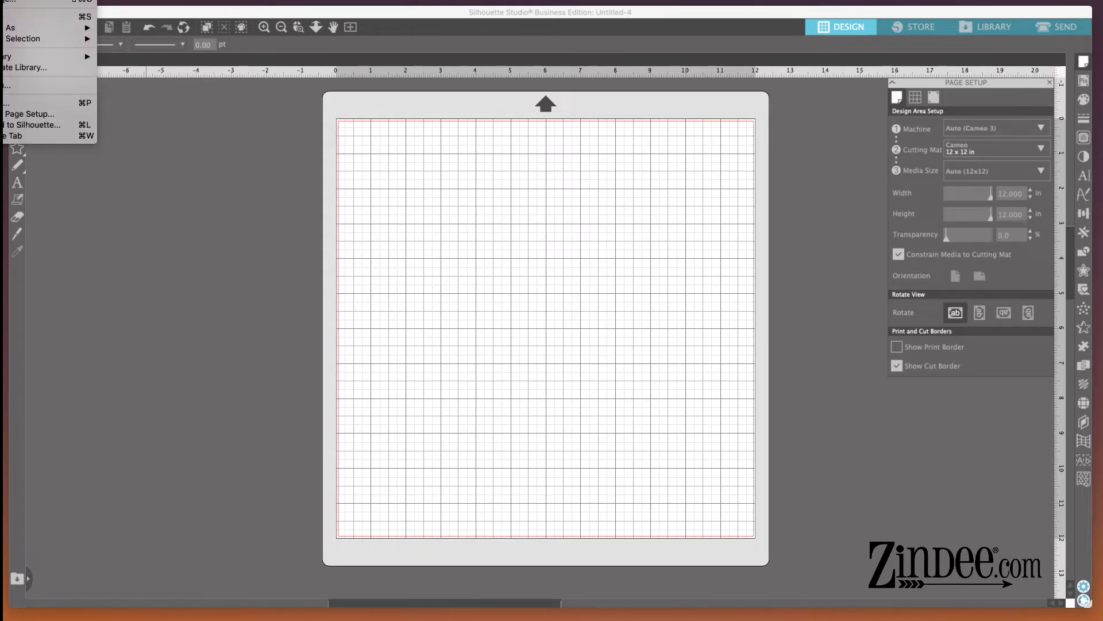
# Step: Open the file Cereal Bowl 3 inch.dxf from the Cereal Bowl 3 inch folder
pyautogui.press('Escape')
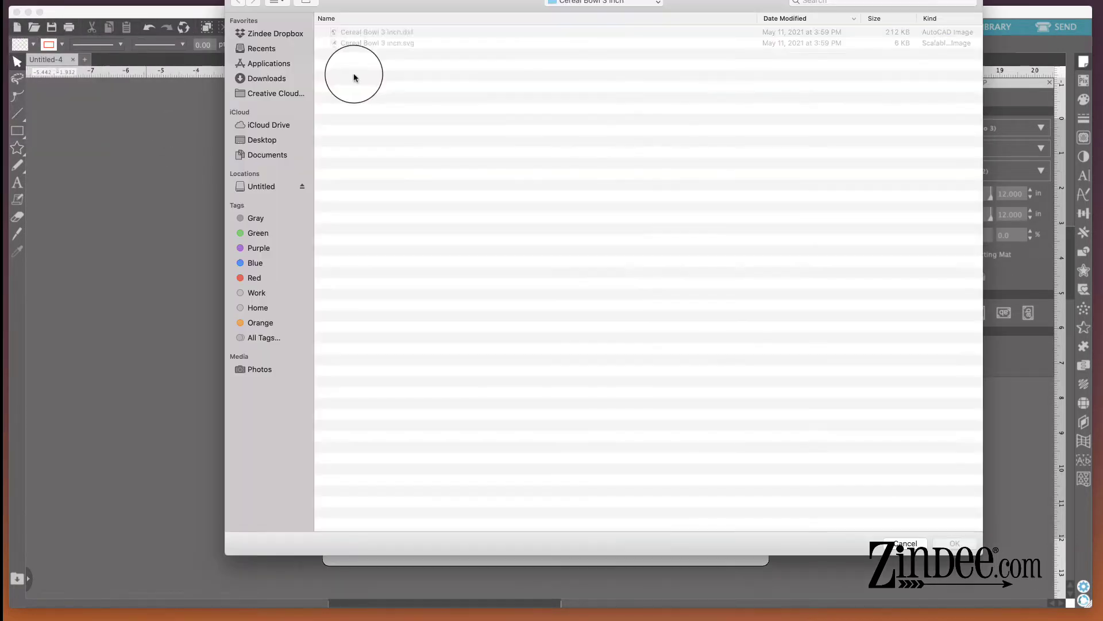
pyautogui.moveTo(498, 1); pyautogui.dragTo(487, 73)
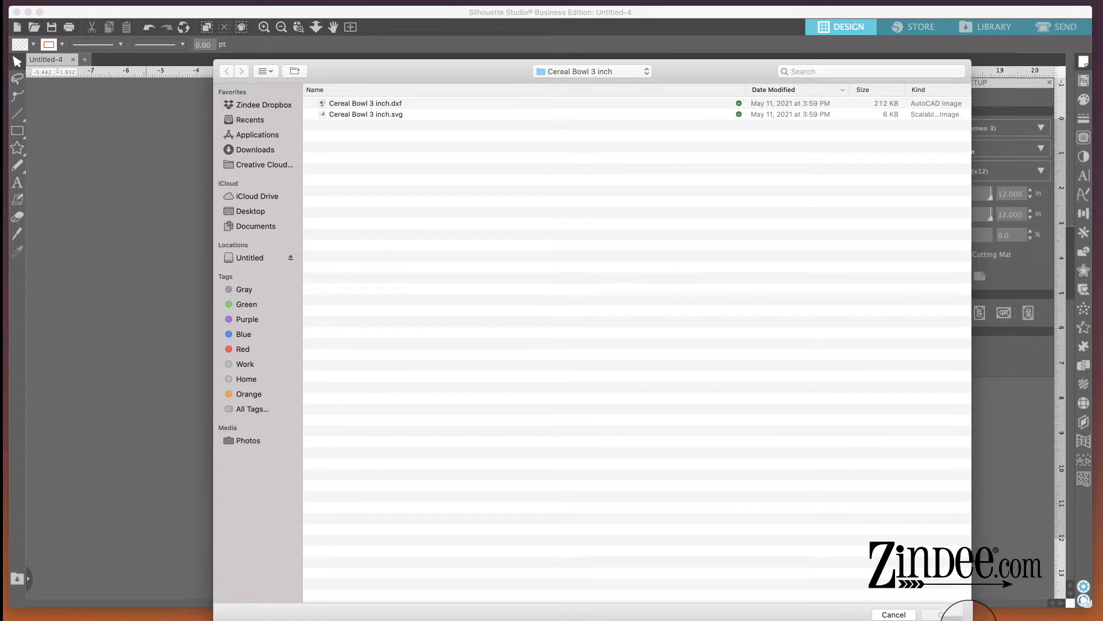
pyautogui.moveTo(970, 620); pyautogui.dragTo(957, 579)
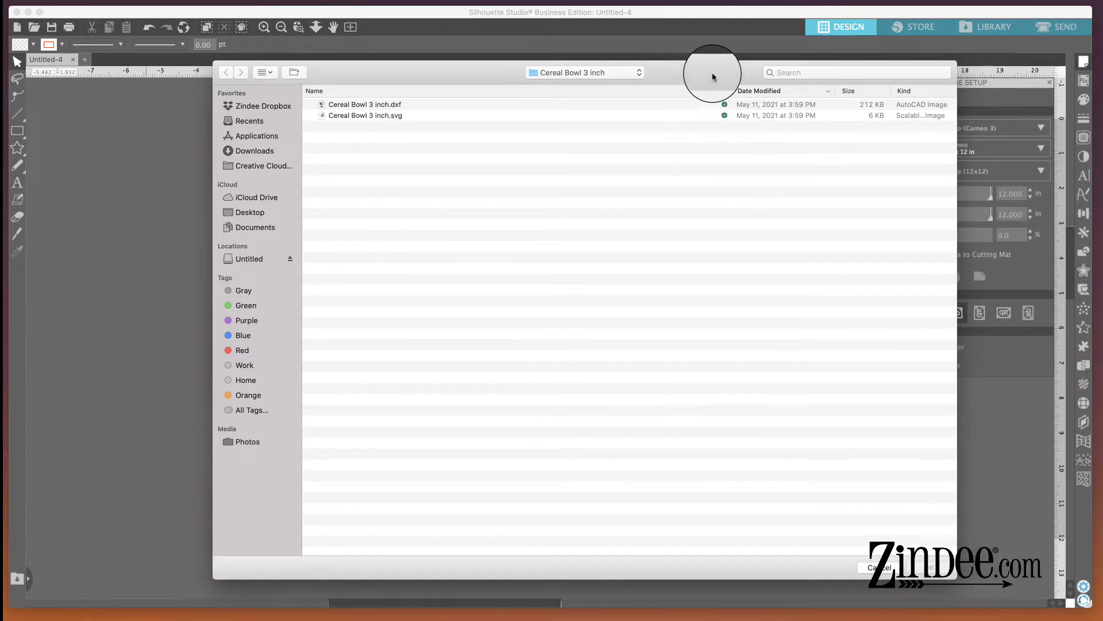
pyautogui.moveTo(712, 73); pyautogui.dragTo(674, 92)
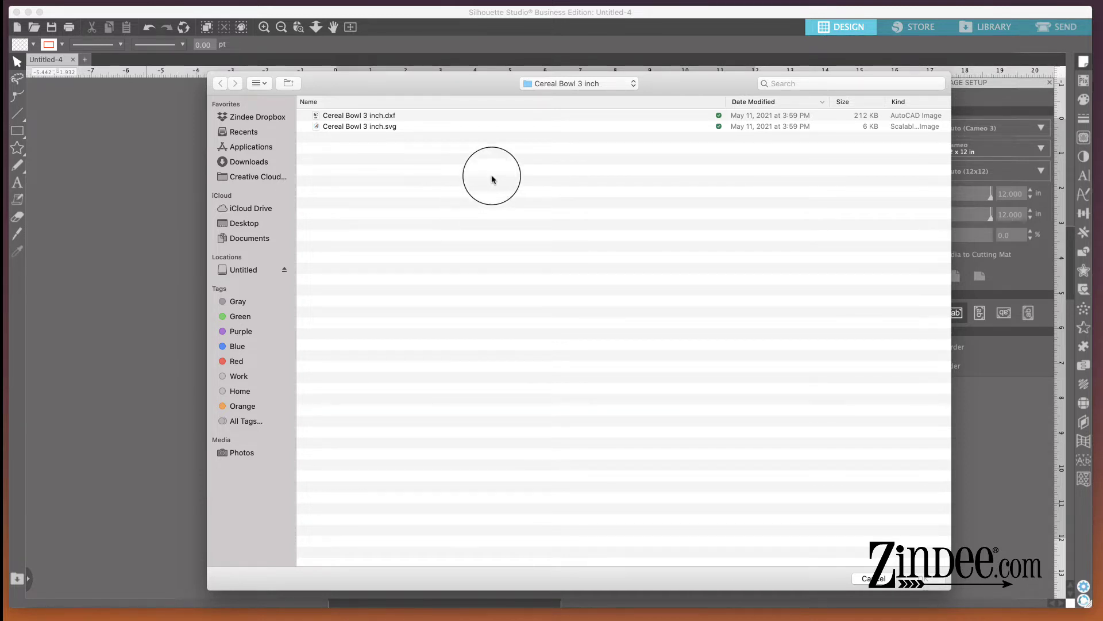
pyautogui.click(380, 120)
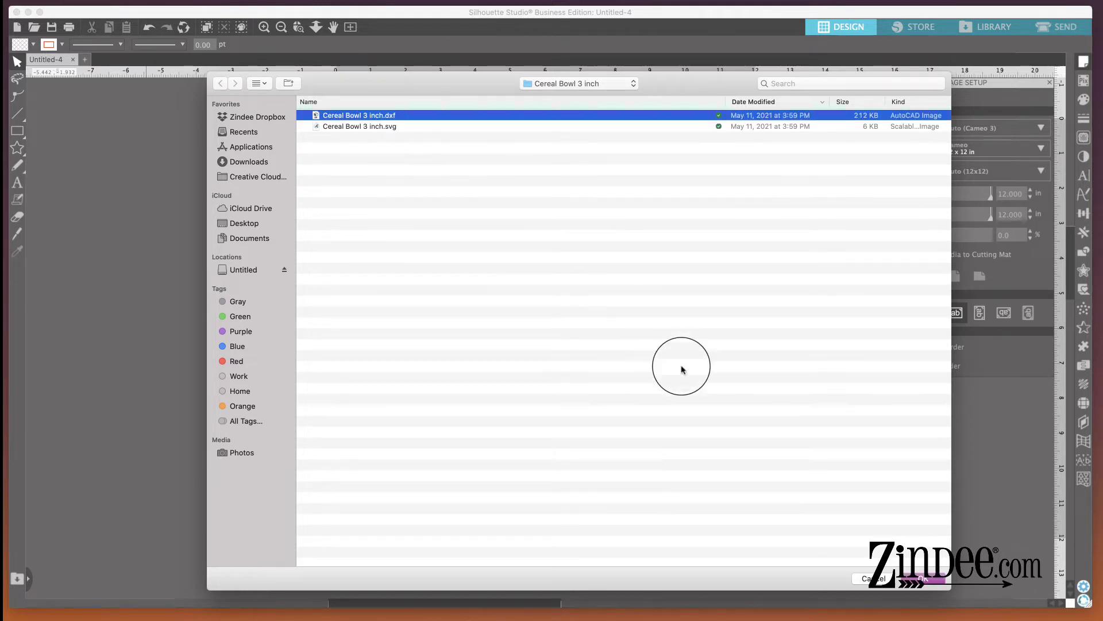
pyautogui.click(937, 579)
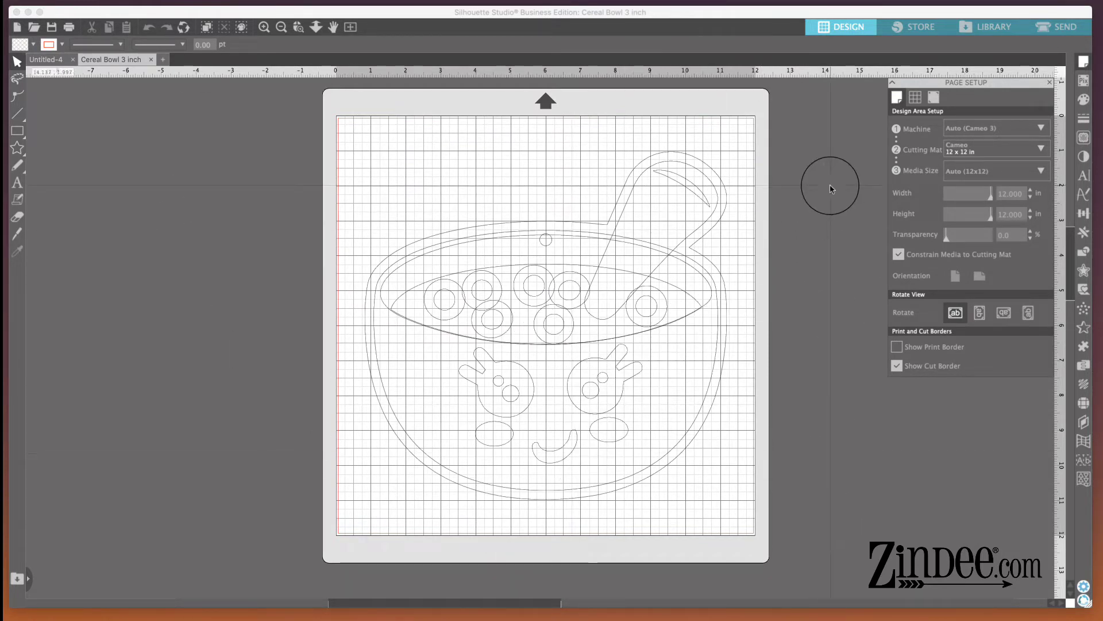
# Step: Select every piece of the cereal bowl line drawing and group them
pyautogui.click(678, 230)
pyautogui.press('super+a')
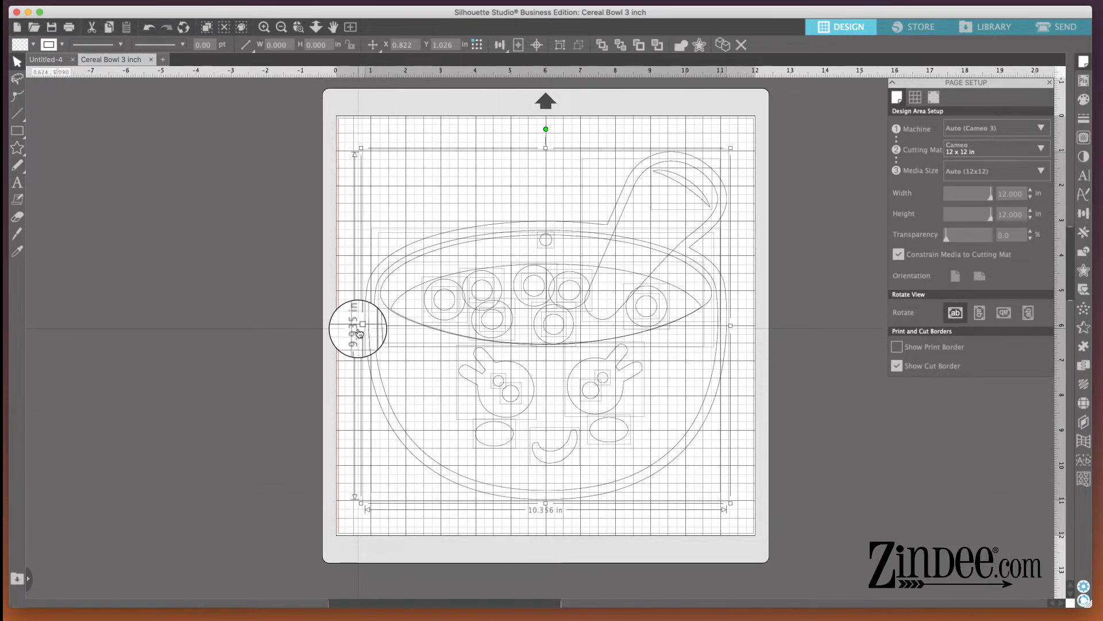
pyautogui.click(804, 154)
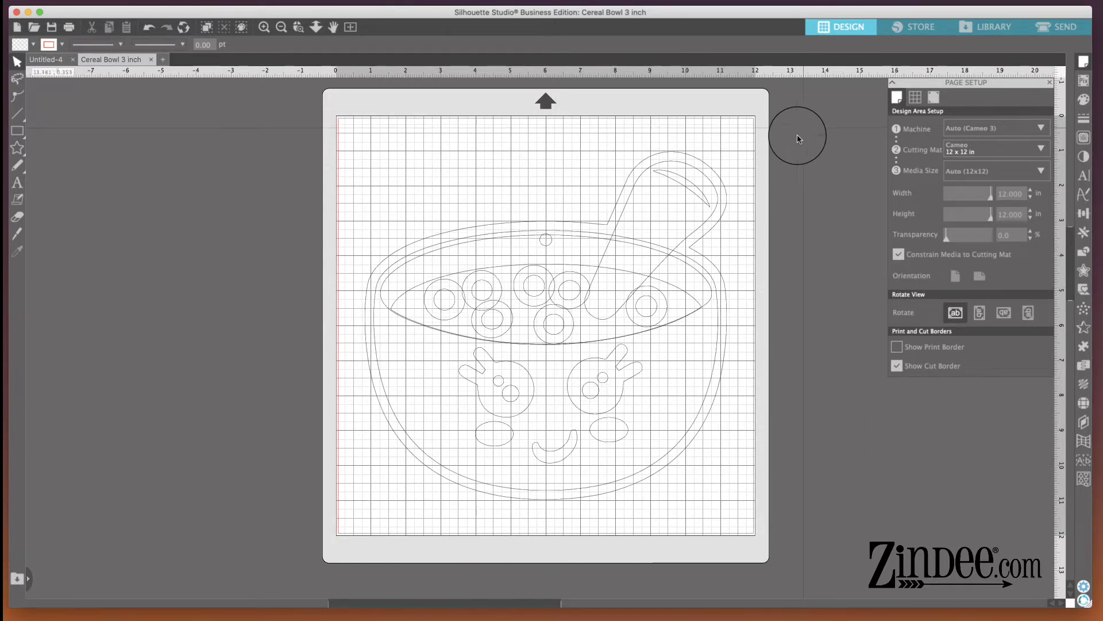
pyautogui.press('super+a')
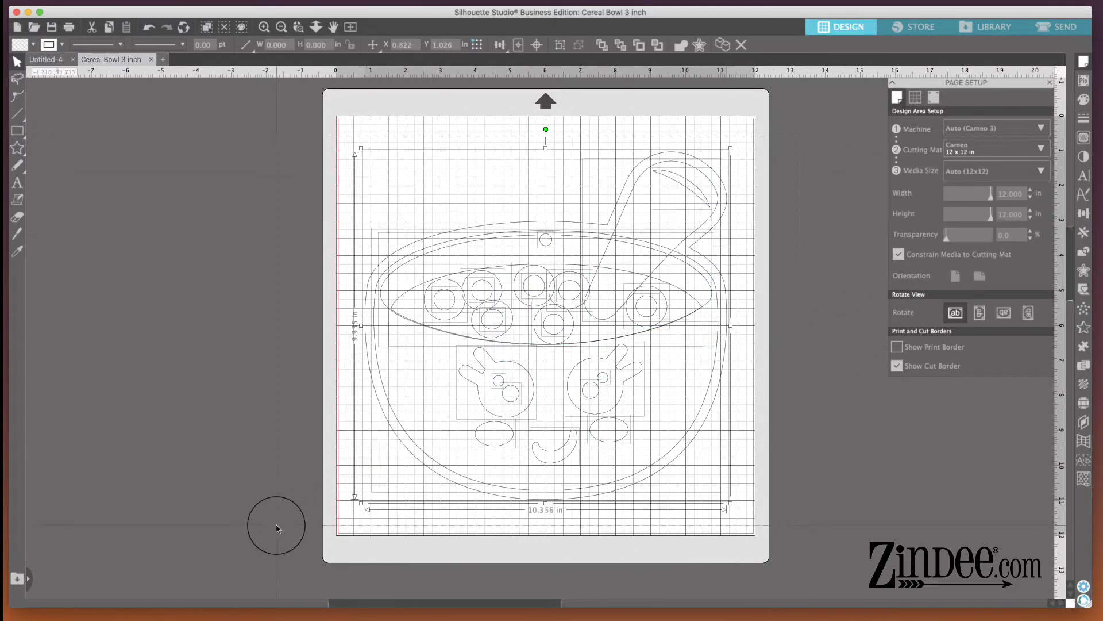
pyautogui.rightClick(577, 446)
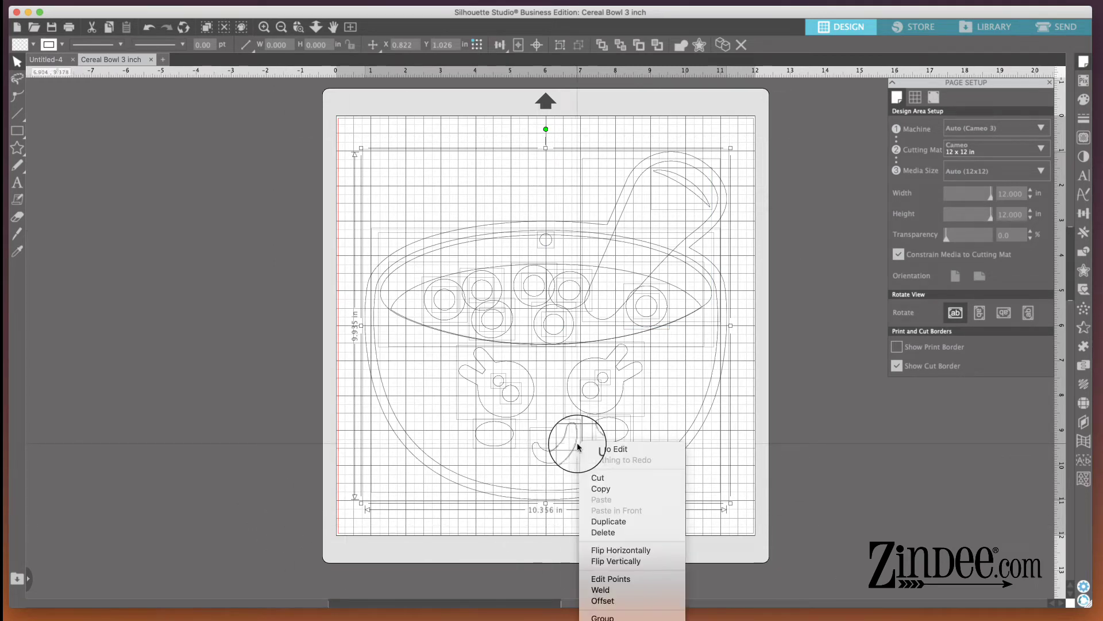
pyautogui.click(602, 615)
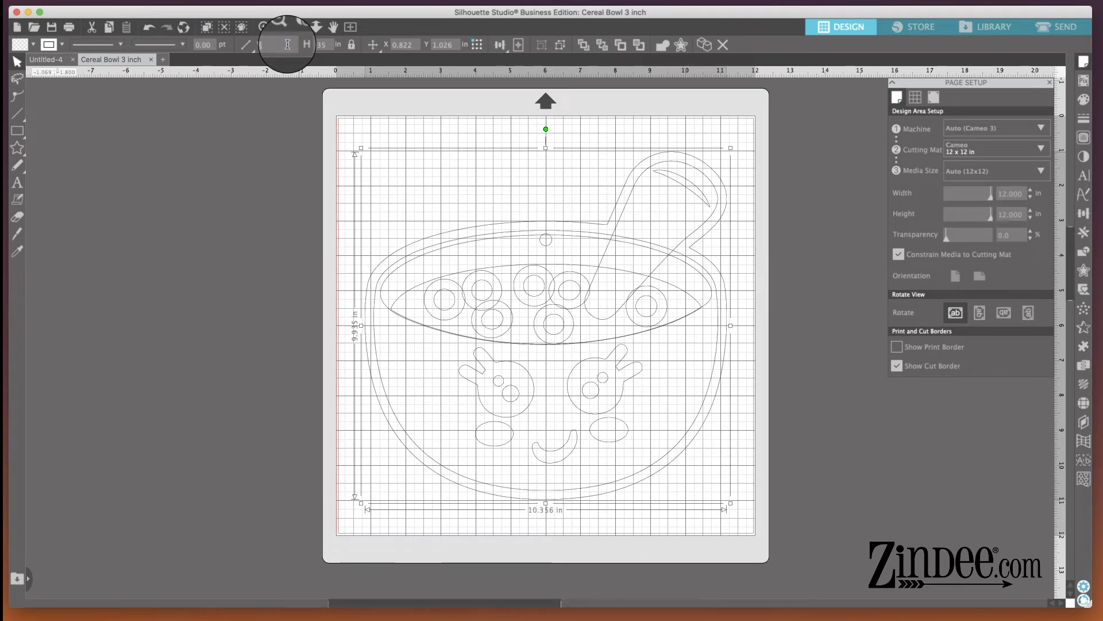
# Step: Set the grouped bowl's width to 3 inches and move it to the upper-left area of the cutting mat
pyautogui.write('3')
pyautogui.press('Return')
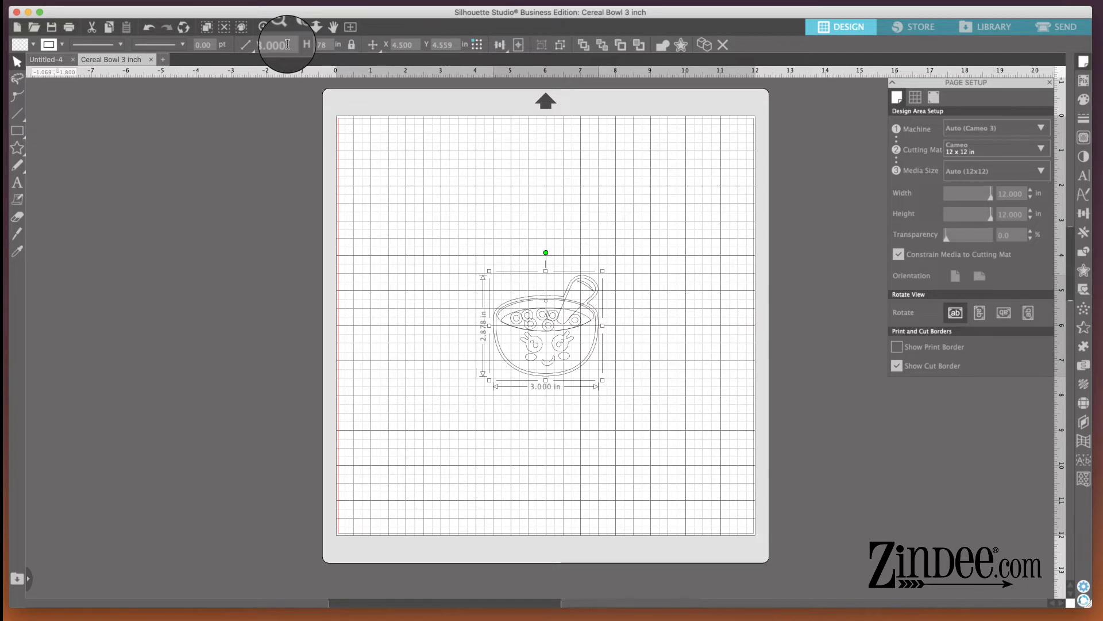
pyautogui.moveTo(664, 230); pyautogui.dragTo(449, 404)
pyautogui.moveTo(546, 370); pyautogui.dragTo(424, 208)
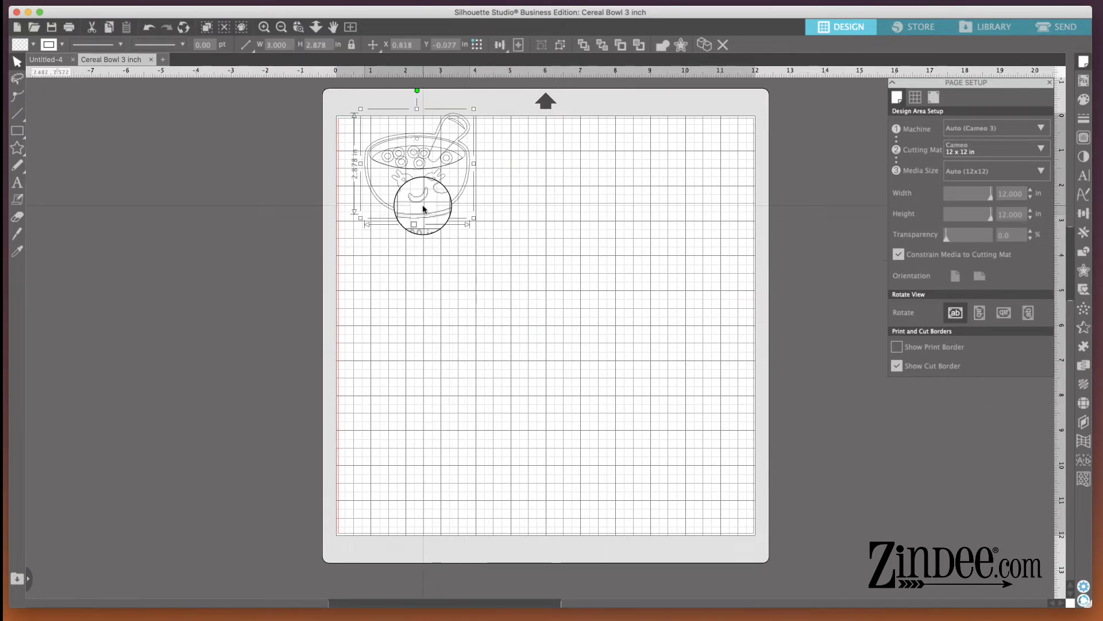
pyautogui.click(547, 301)
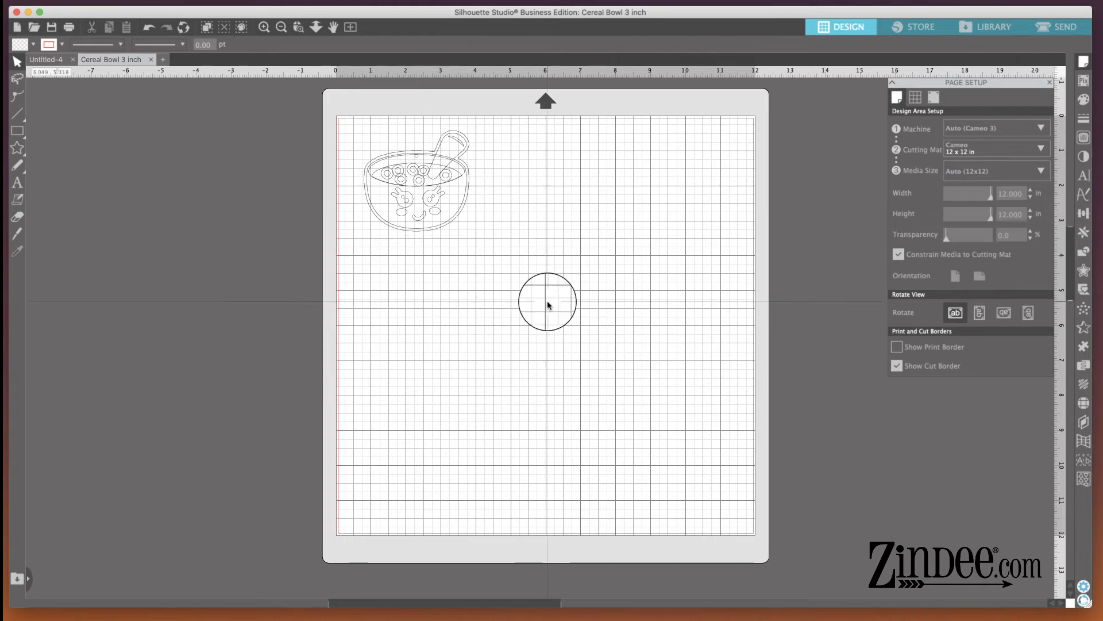
# Step: Ungroup the bowl line drawing and separate its outer outline, placing it beside the remaining pieces
pyautogui.click(437, 231)
pyautogui.rightClick(437, 229)
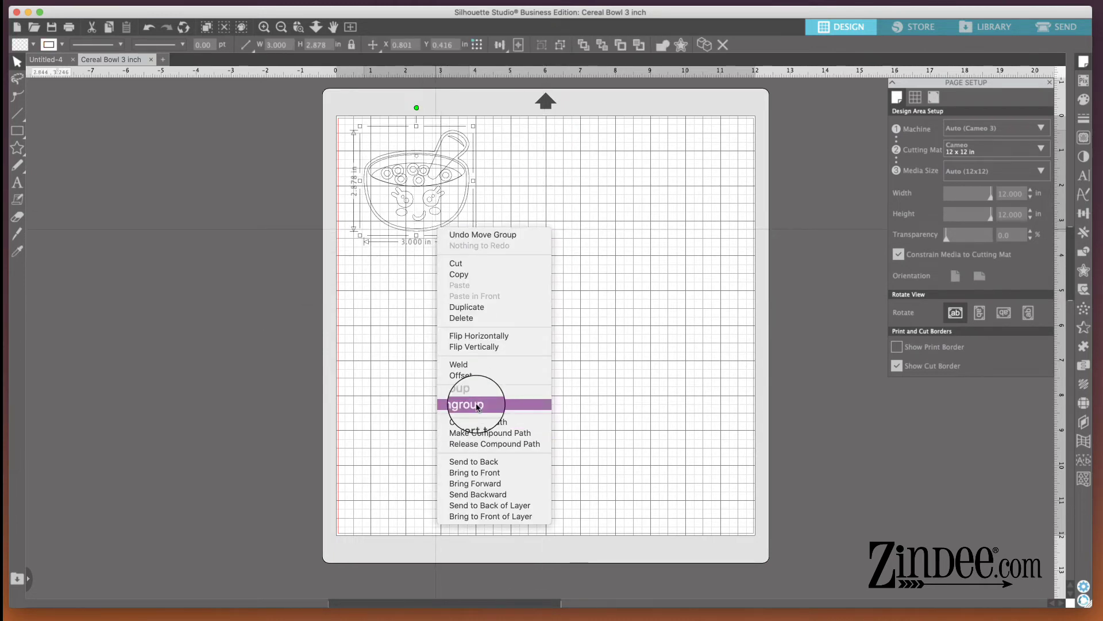
pyautogui.click(477, 405)
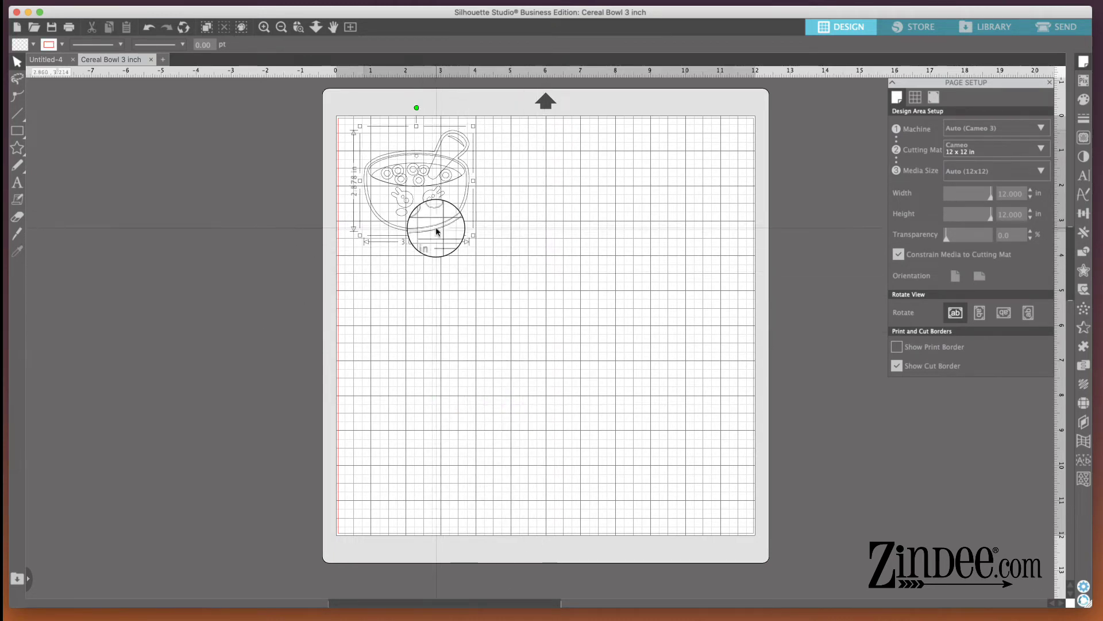
pyautogui.moveTo(435, 233); pyautogui.dragTo(660, 236)
pyautogui.rightClick(533, 235)
pyautogui.click(558, 410)
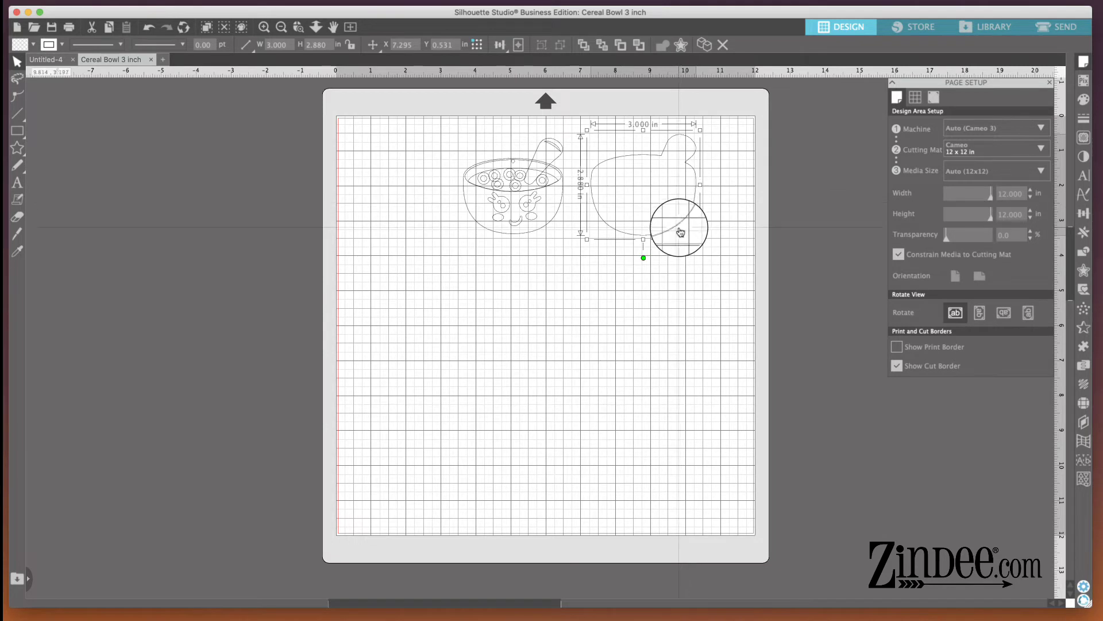
pyautogui.moveTo(670, 234); pyautogui.dragTo(668, 229)
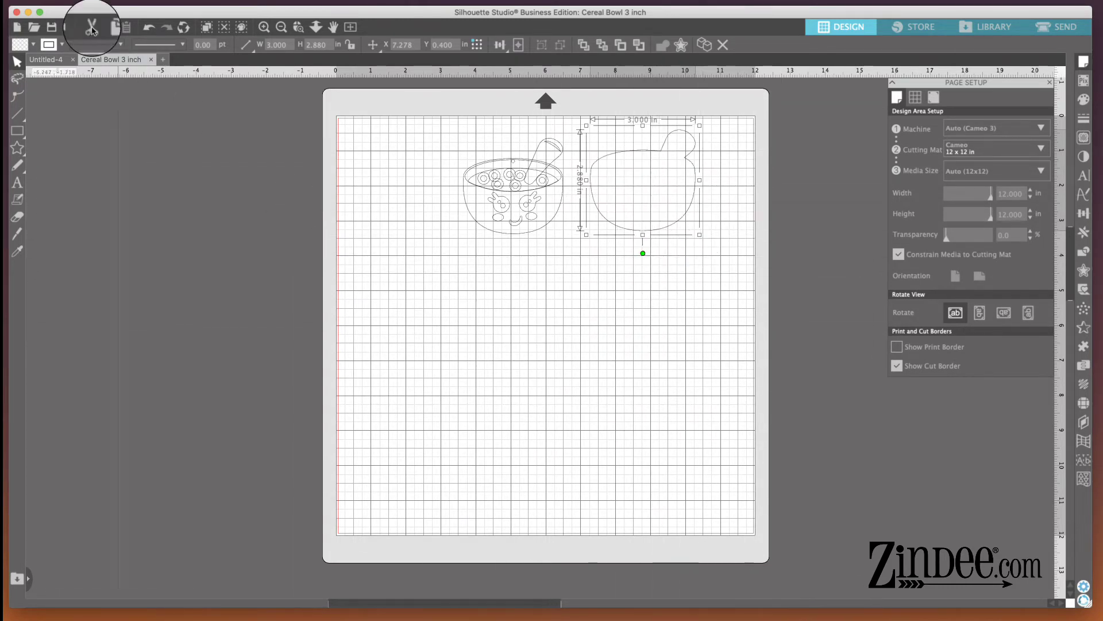
# Step: Open the file Cereal Bowl 3 inch.svg from the same folder
pyautogui.click(23, 1)
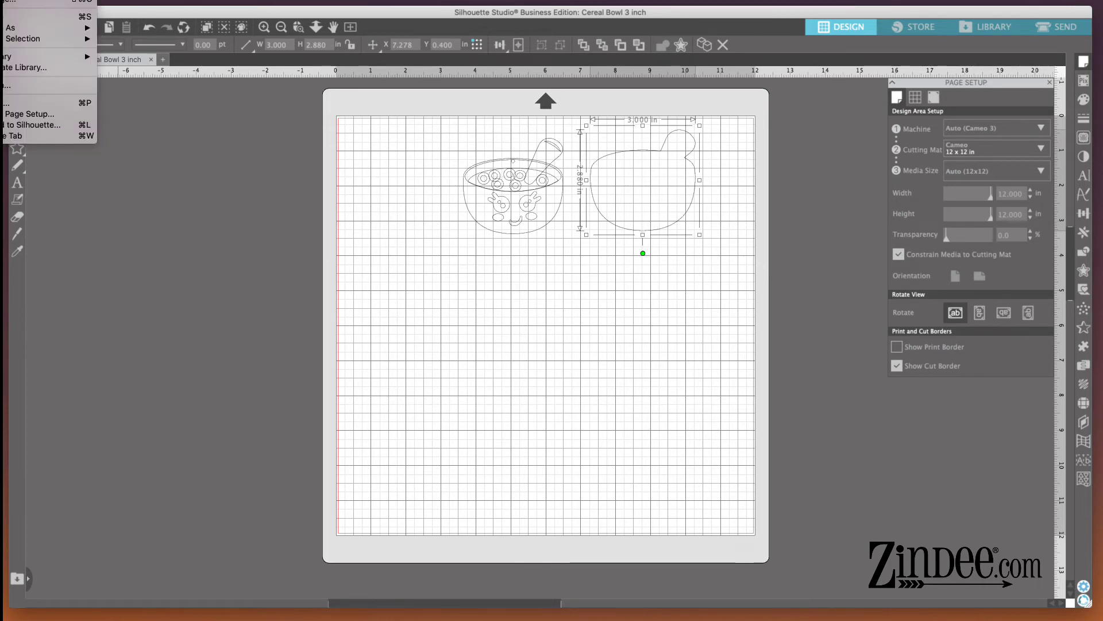
pyautogui.click(34, 1)
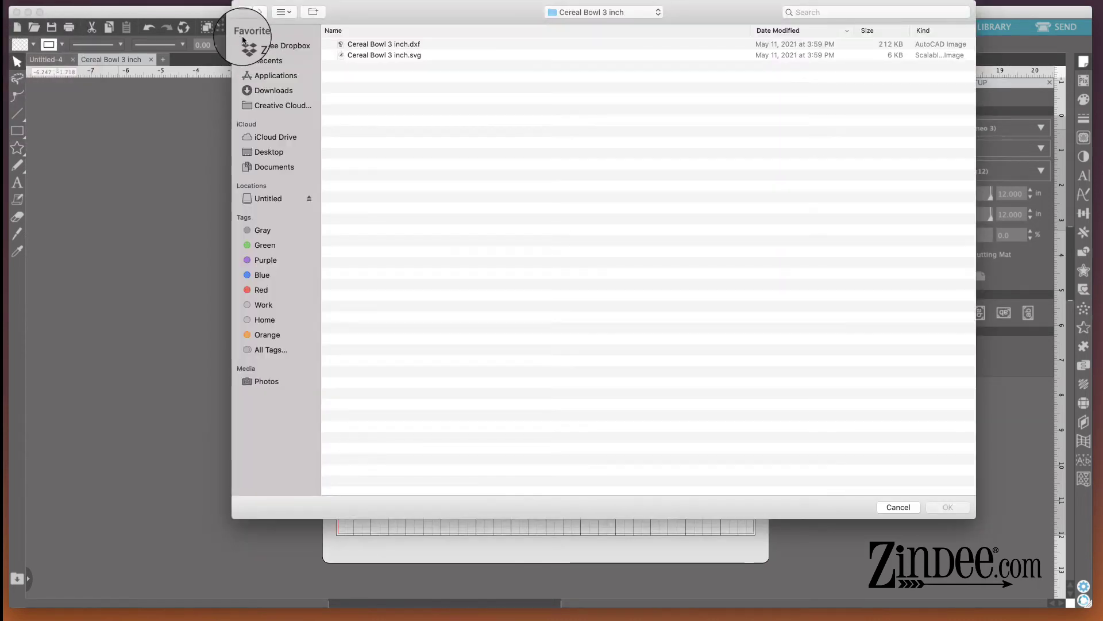
pyautogui.click(376, 54)
pyautogui.click(962, 515)
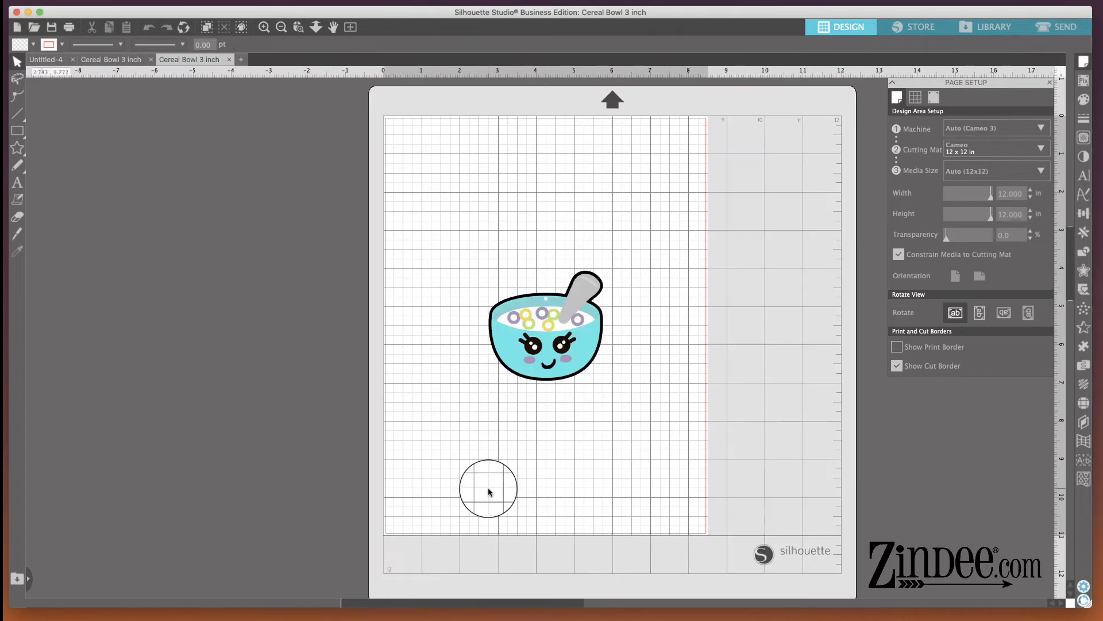
# Step: Group all pieces of the coloured SVG bowl and compare its size with the outline in the DXF document
pyautogui.moveTo(648, 241); pyautogui.dragTo(473, 394)
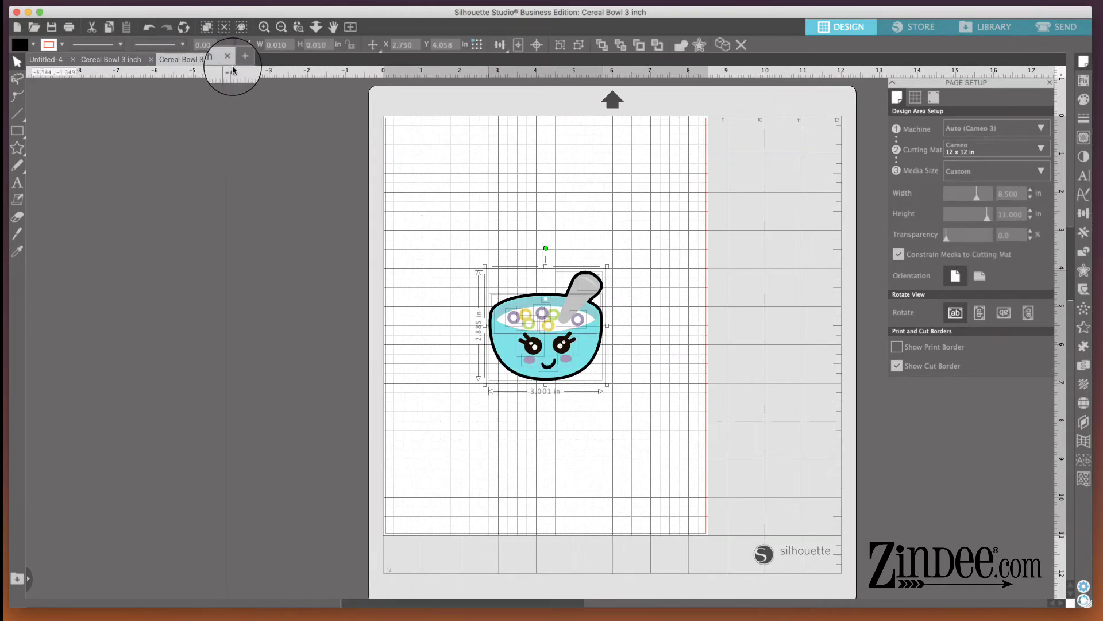
pyautogui.rightClick(573, 349)
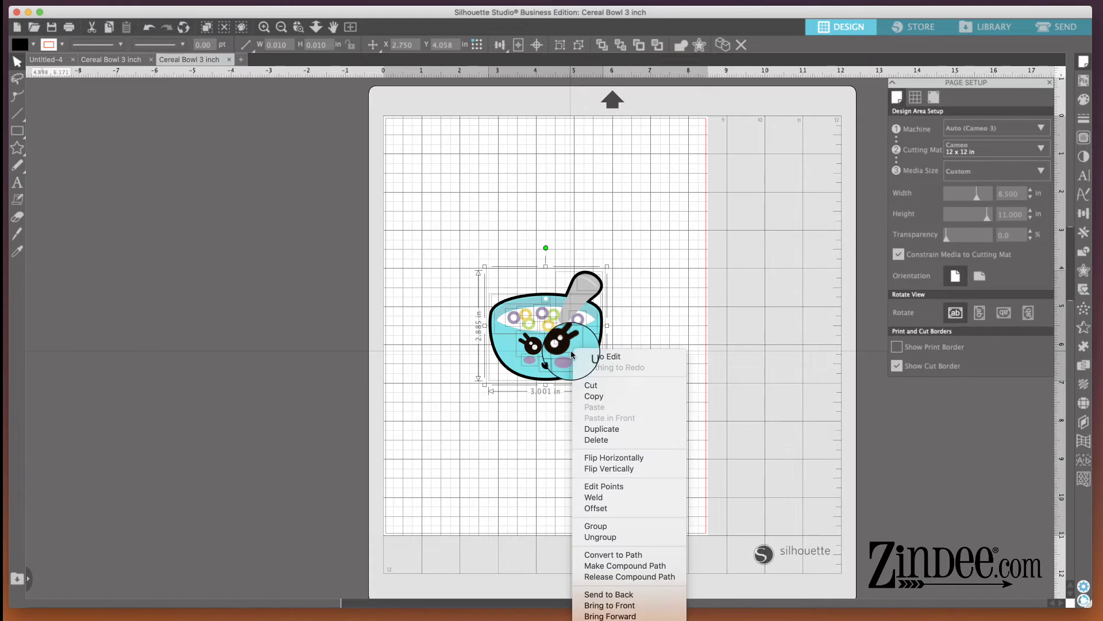
pyautogui.click(611, 527)
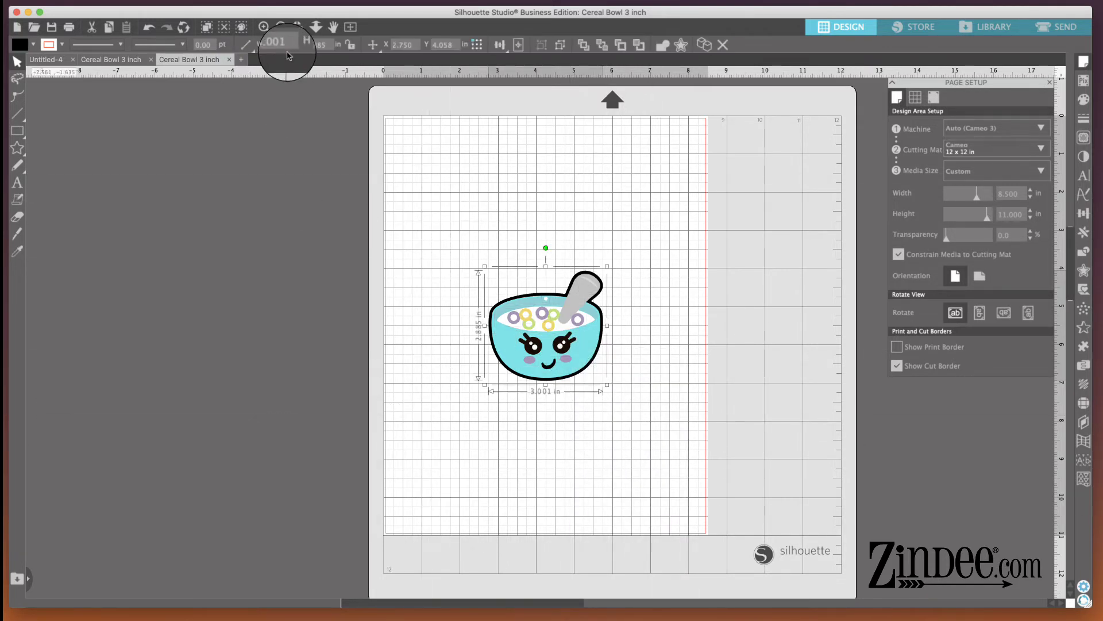
pyautogui.click(126, 60)
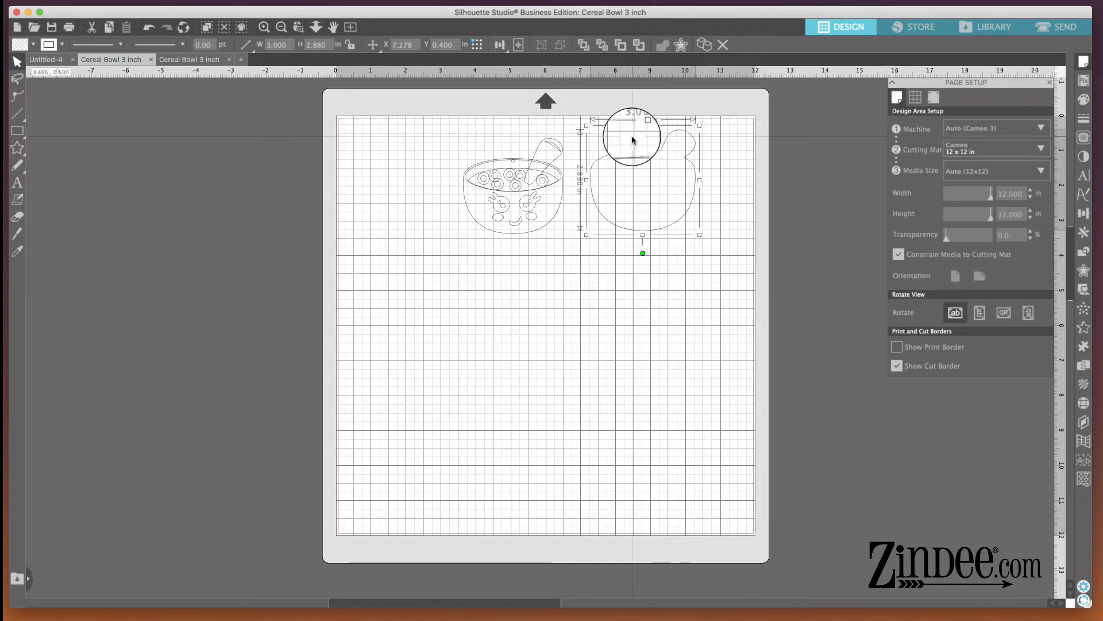
pyautogui.click(196, 60)
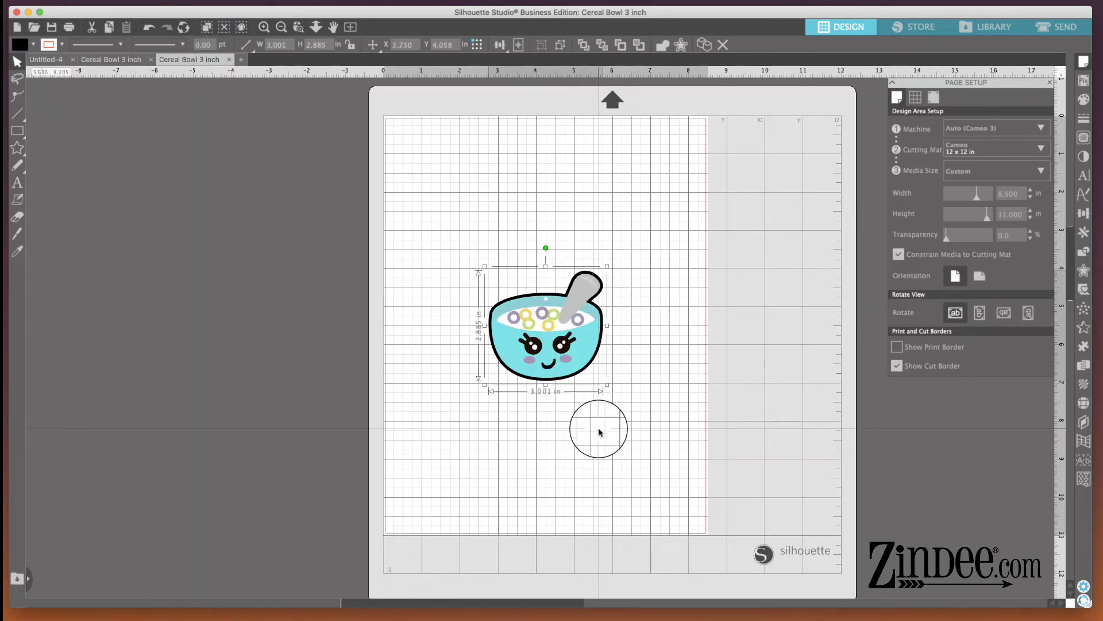
# Step: Move the coloured bowl group toward the upper-left part of the page and ungroup it
pyautogui.moveTo(672, 218); pyautogui.dragTo(457, 406)
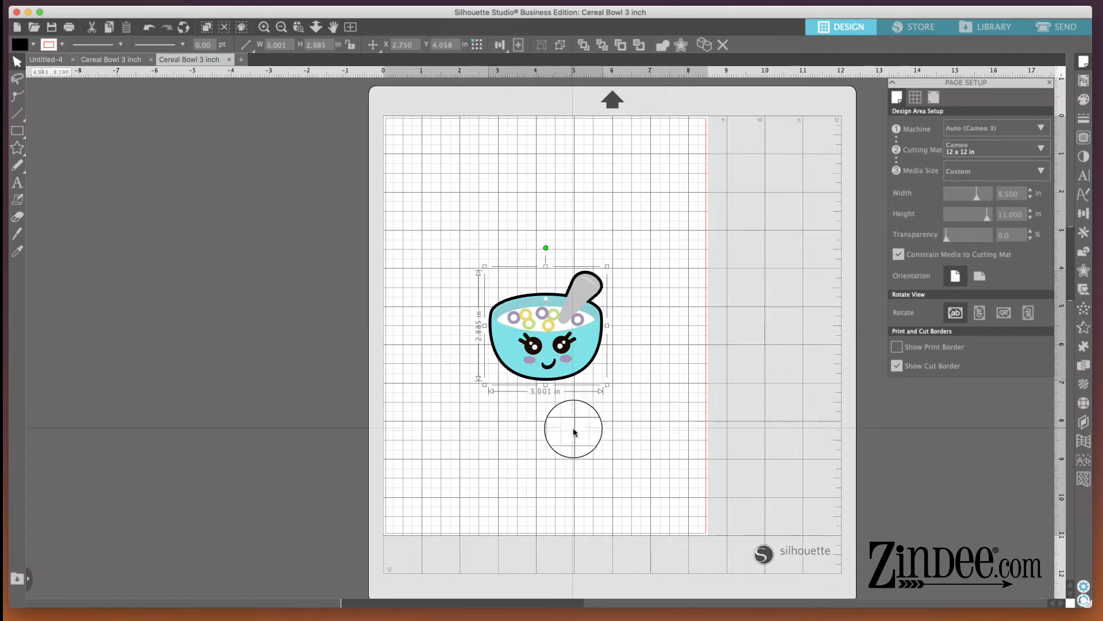
pyautogui.click(653, 244)
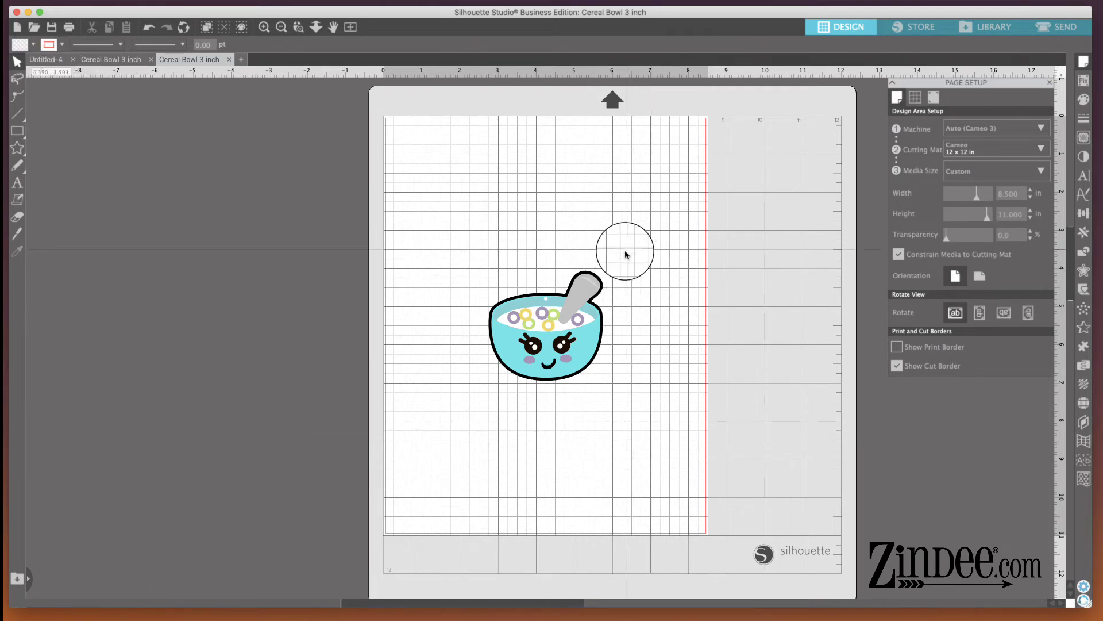
pyautogui.moveTo(628, 246); pyautogui.dragTo(443, 425)
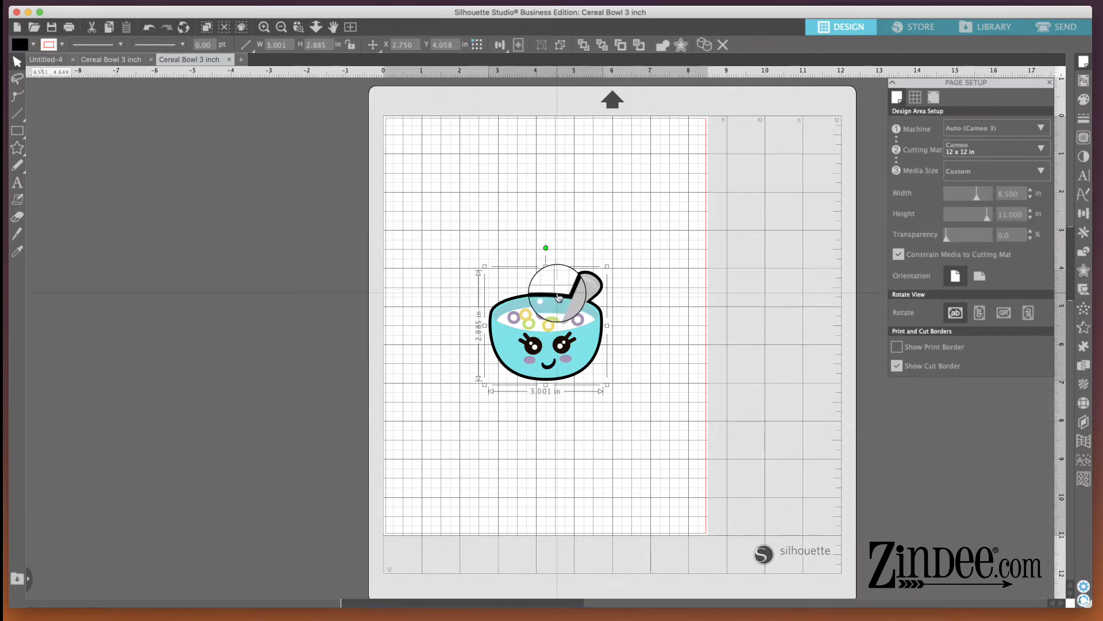
pyautogui.moveTo(546, 277); pyautogui.dragTo(489, 179)
pyautogui.rightClick(502, 209)
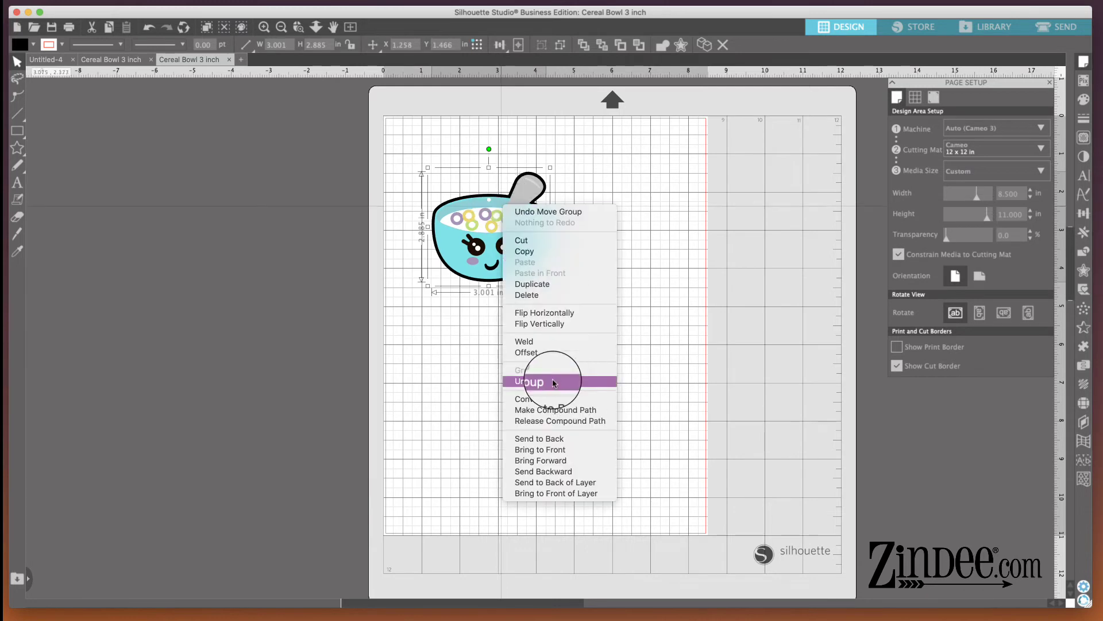
pyautogui.click(601, 380)
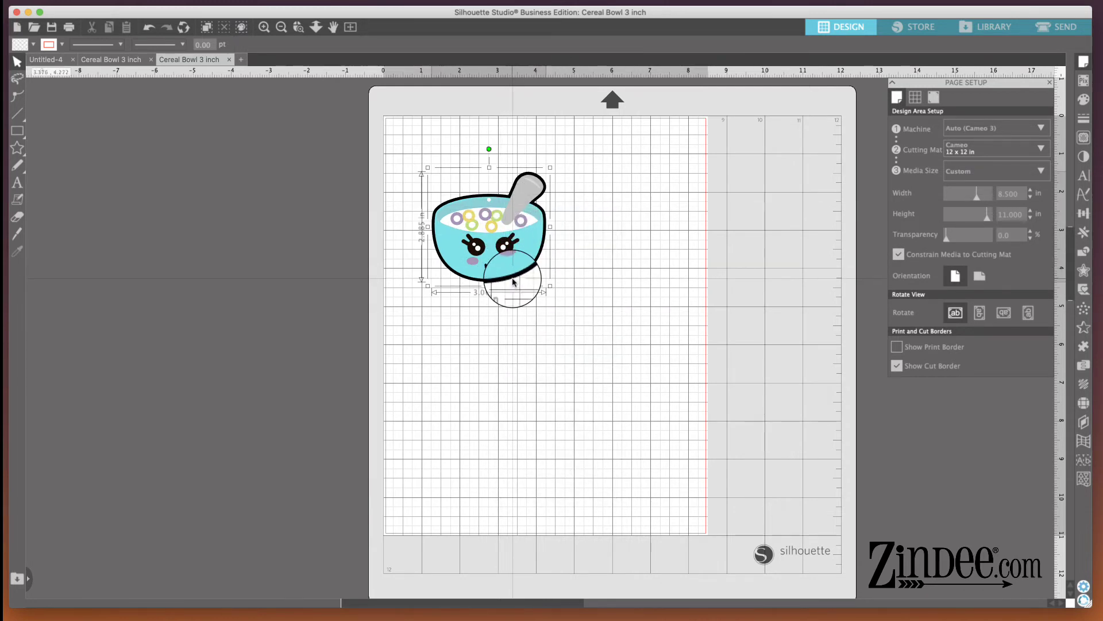
# Step: Pull the black backing shape away from the artwork and place the turquoise bowl layer on top of it
pyautogui.moveTo(510, 283); pyautogui.dragTo(647, 349)
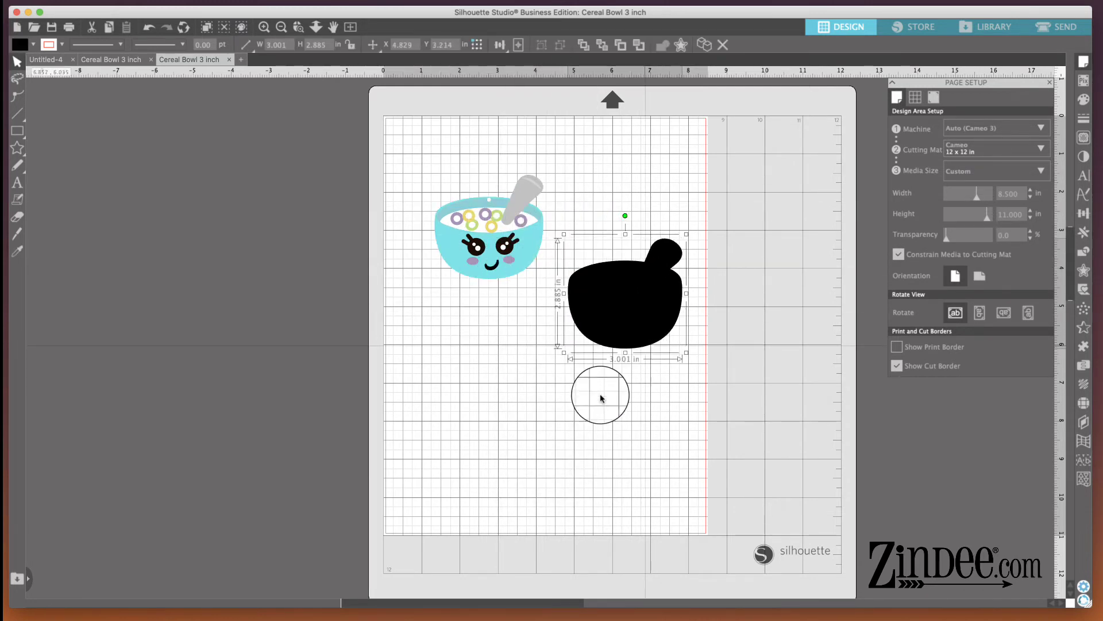
pyautogui.click(530, 255)
pyautogui.moveTo(531, 254); pyautogui.dragTo(530, 404)
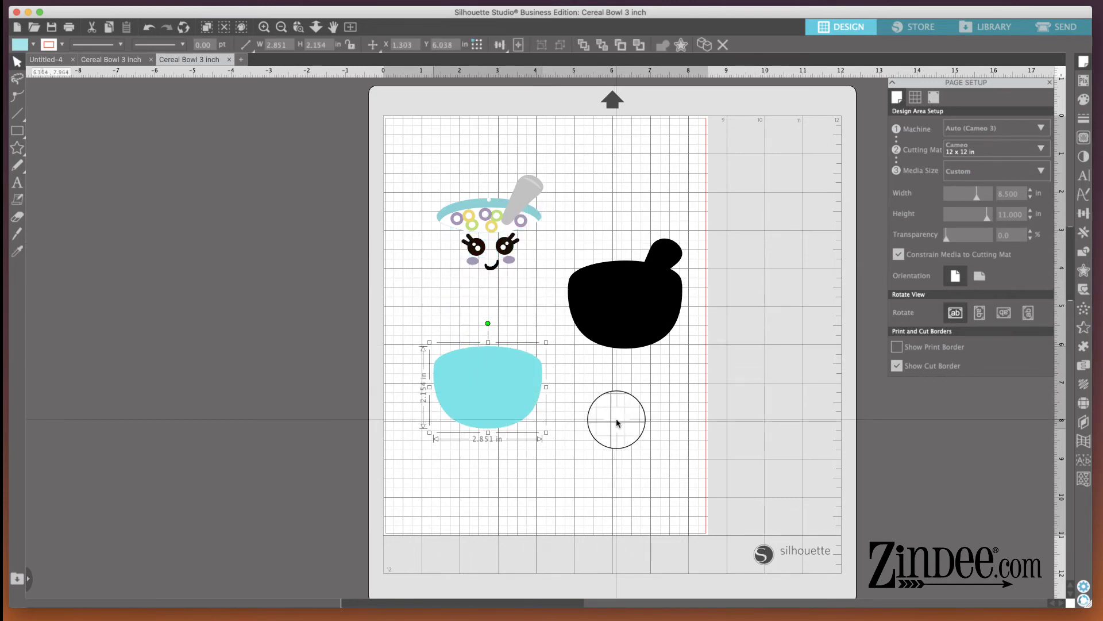
pyautogui.moveTo(485, 404); pyautogui.dragTo(624, 320)
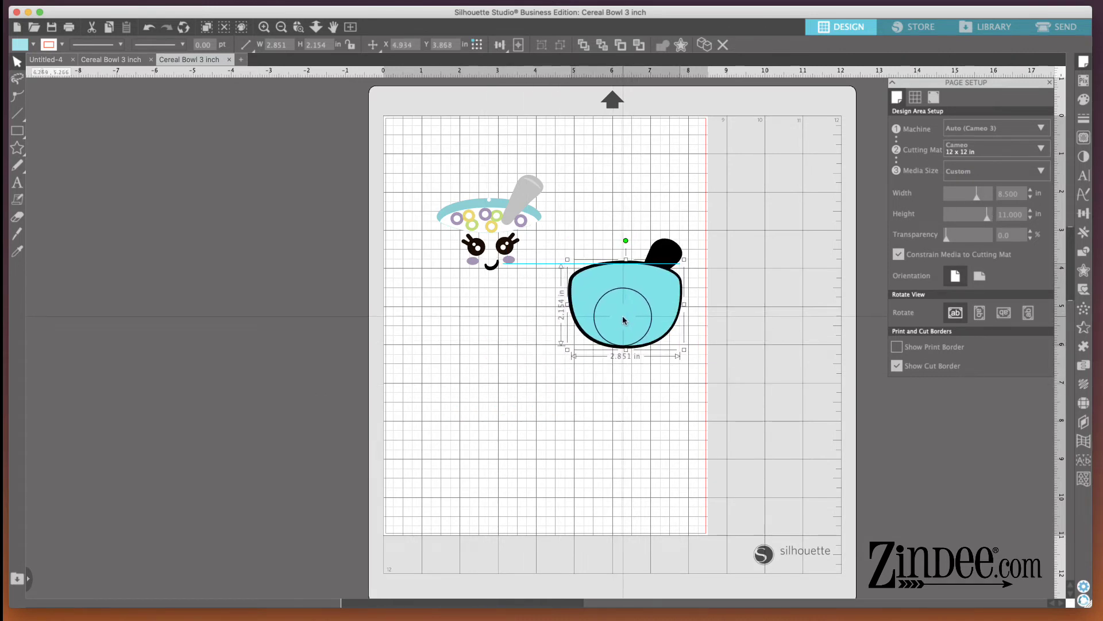
pyautogui.click(540, 241)
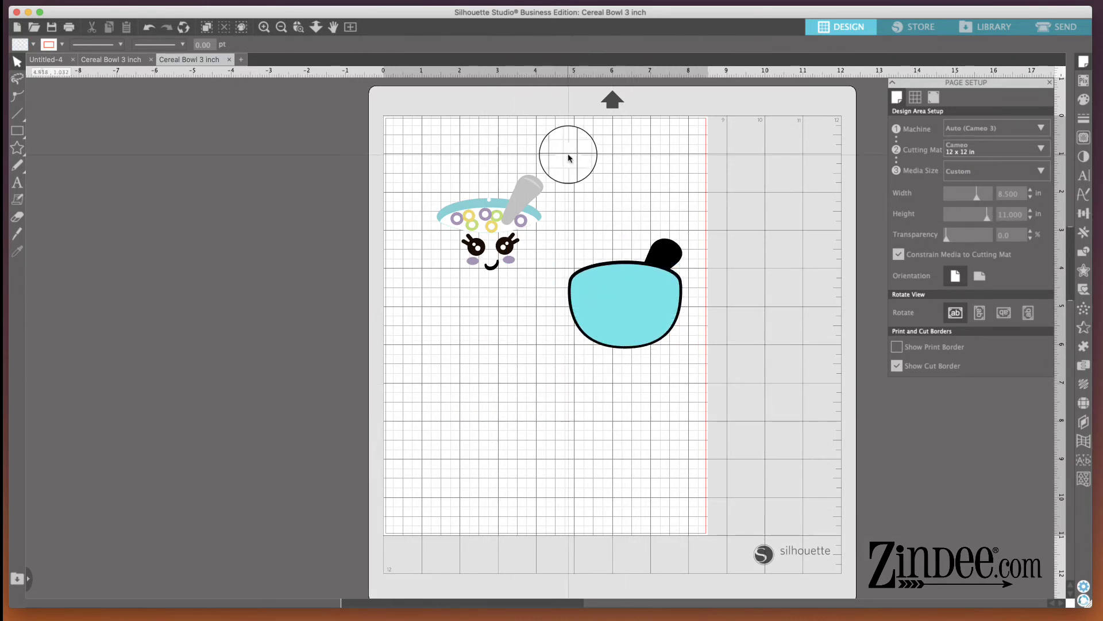
# Step: Place the spoon, rim, cereal rings and face pieces together on top of the turquoise bowl and its black backing
pyautogui.click(523, 192)
pyautogui.moveTo(516, 218); pyautogui.dragTo(649, 281)
pyautogui.click(668, 382)
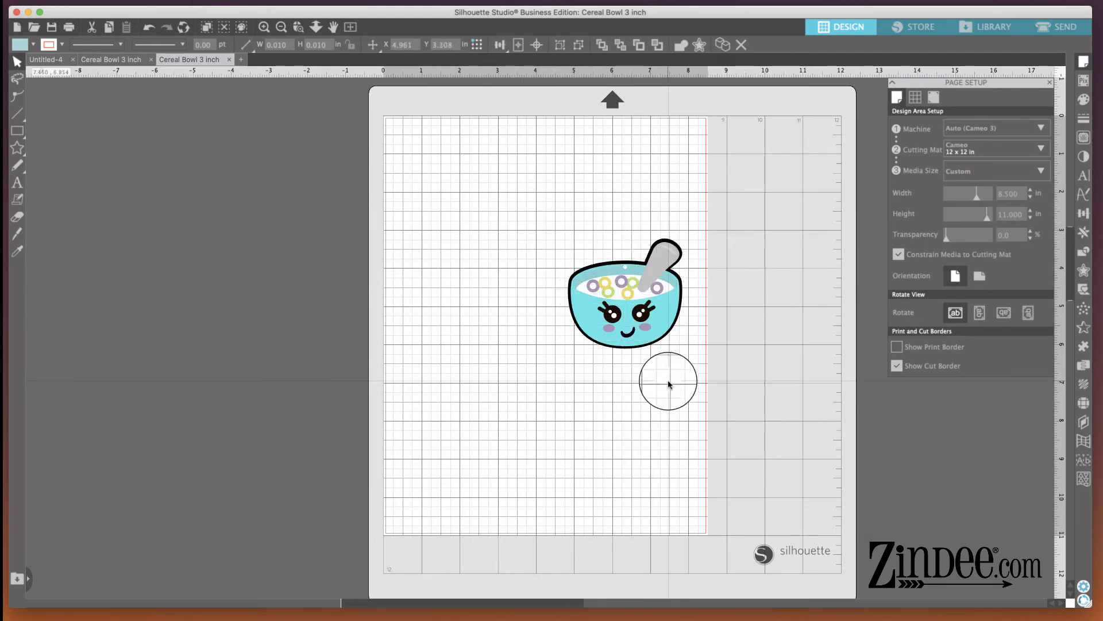
# Step: Group all the pieces of the reassembled bowl and move the group toward the middle of the page
pyautogui.moveTo(700, 211); pyautogui.dragTo(624, 319)
pyautogui.rightClick(625, 319)
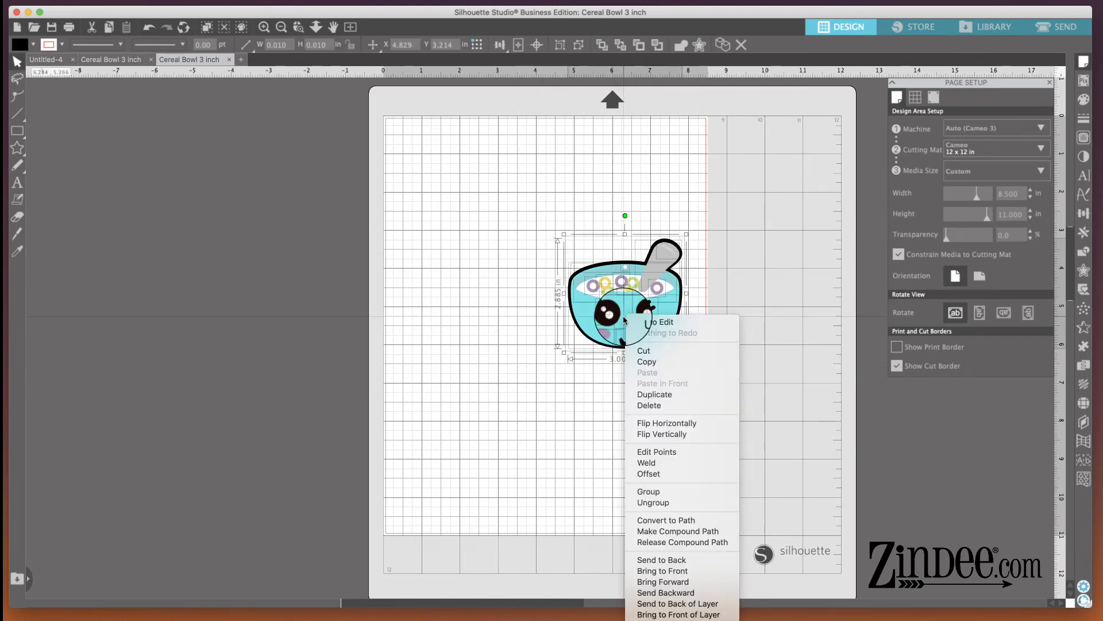
pyautogui.click(648, 492)
pyautogui.click(581, 451)
pyautogui.moveTo(625, 315); pyautogui.dragTo(542, 328)
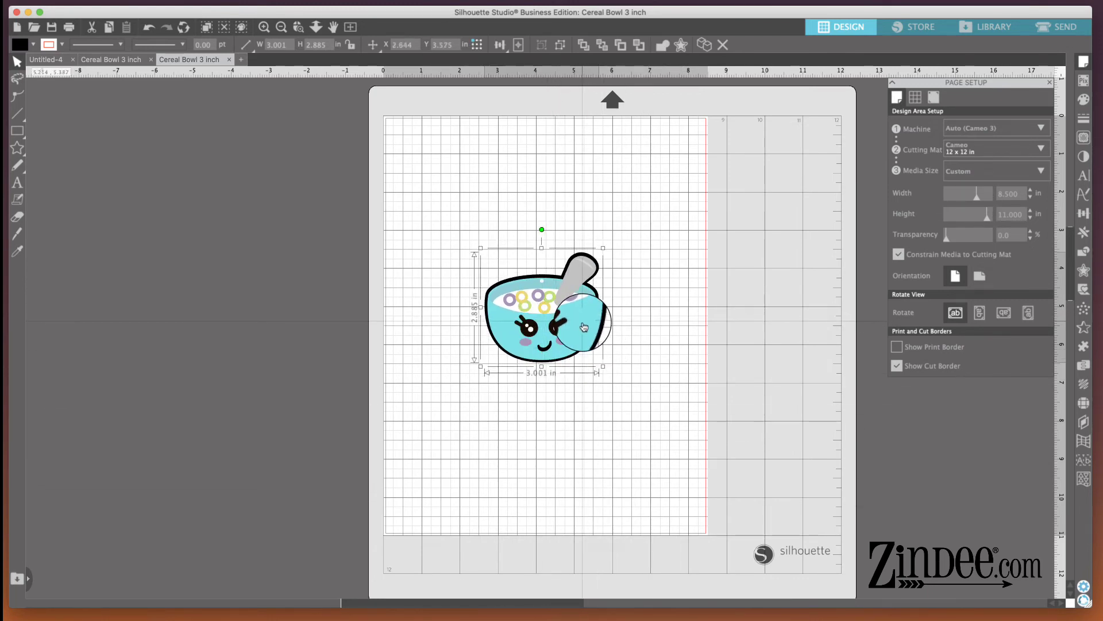
pyautogui.moveTo(584, 327); pyautogui.dragTo(587, 318)
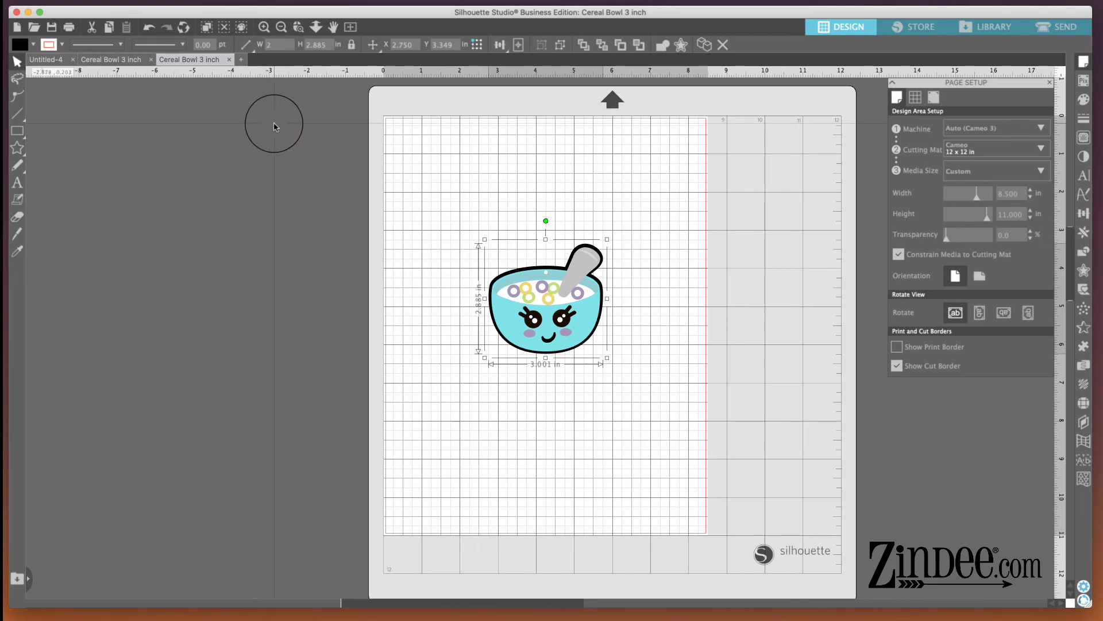
# Step: Scale the bowl group proportionally to 2.5 inches wide and further down to 2 inches, and reselect the group
pyautogui.press('Return')
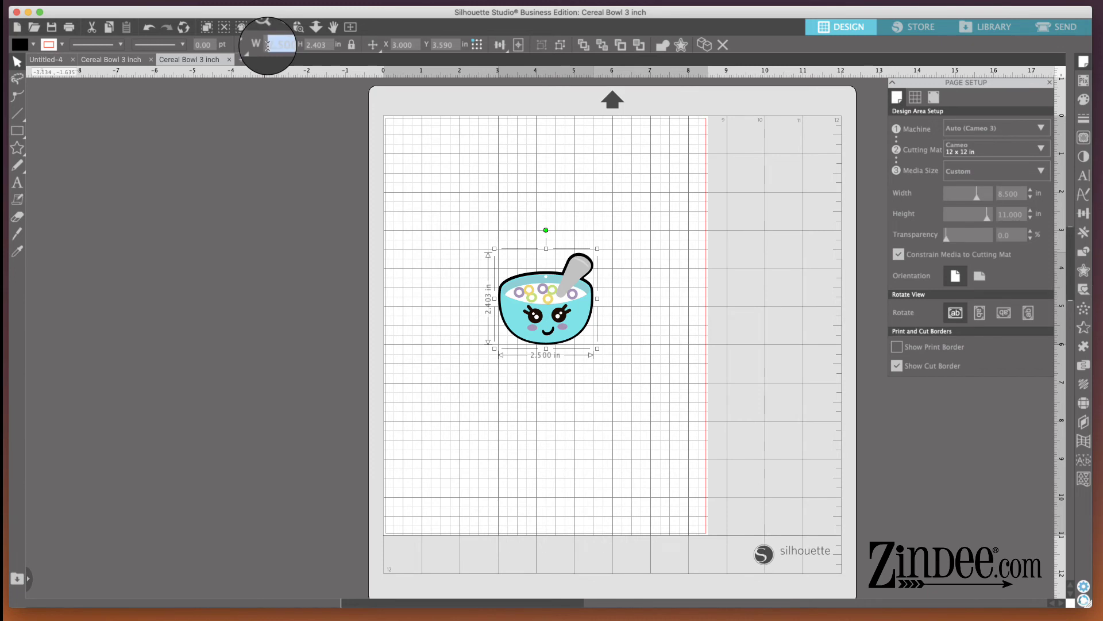
pyautogui.write('2')
pyautogui.press('Return')
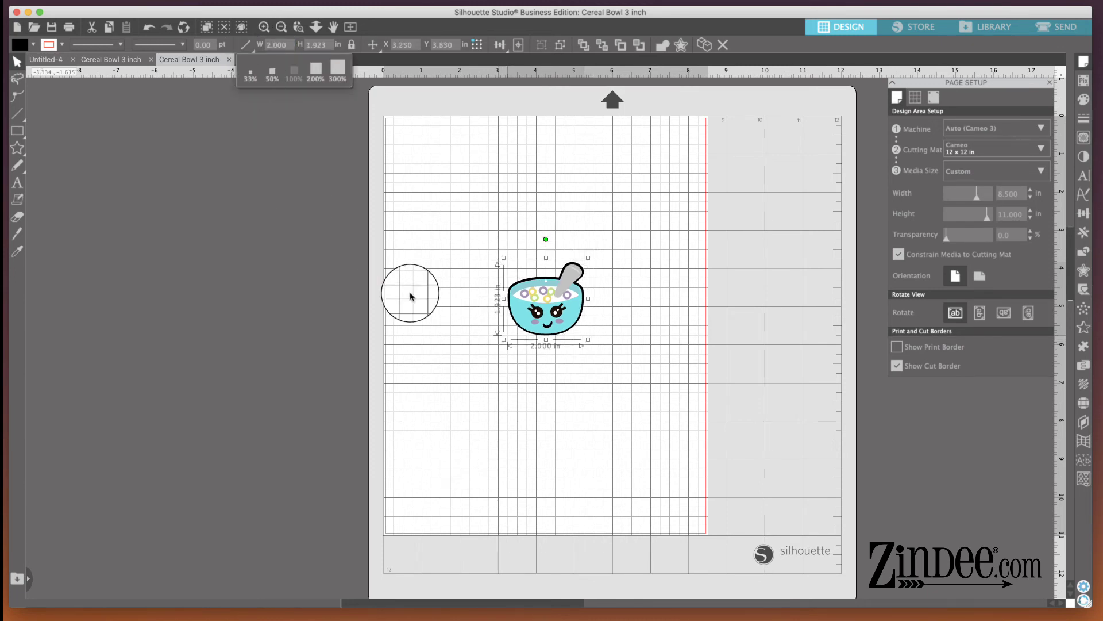
pyautogui.click(500, 393)
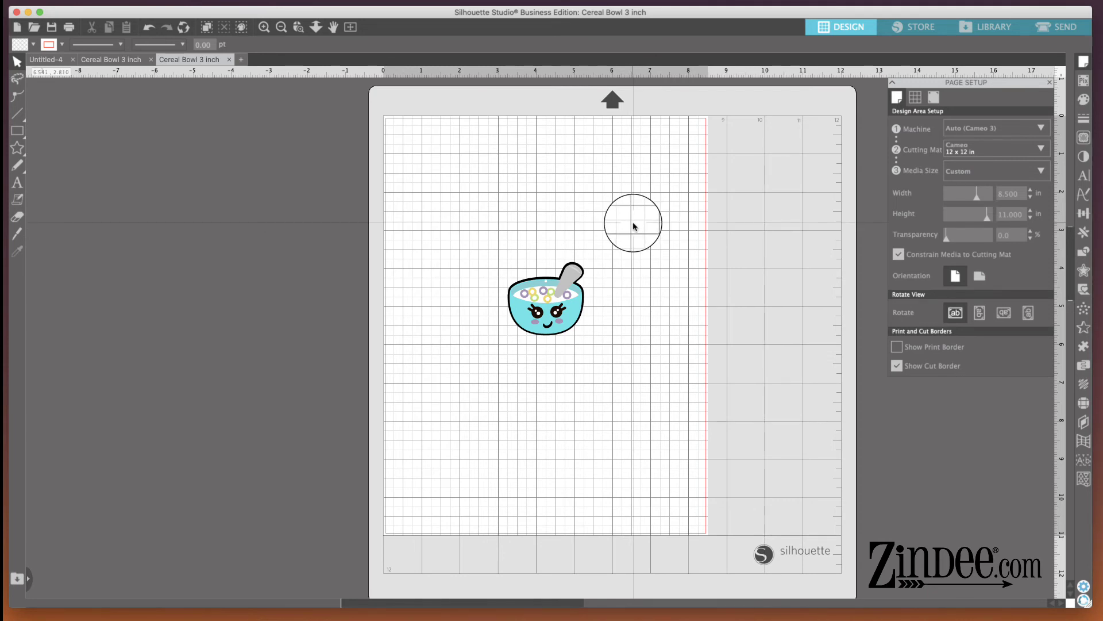
pyautogui.moveTo(633, 225); pyautogui.dragTo(473, 364)
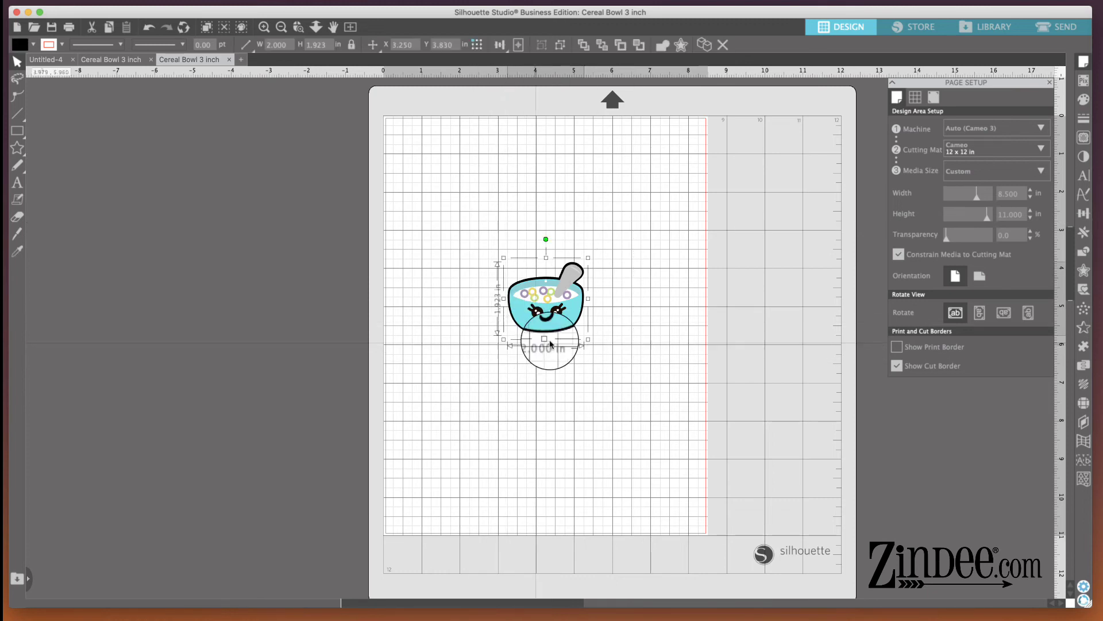